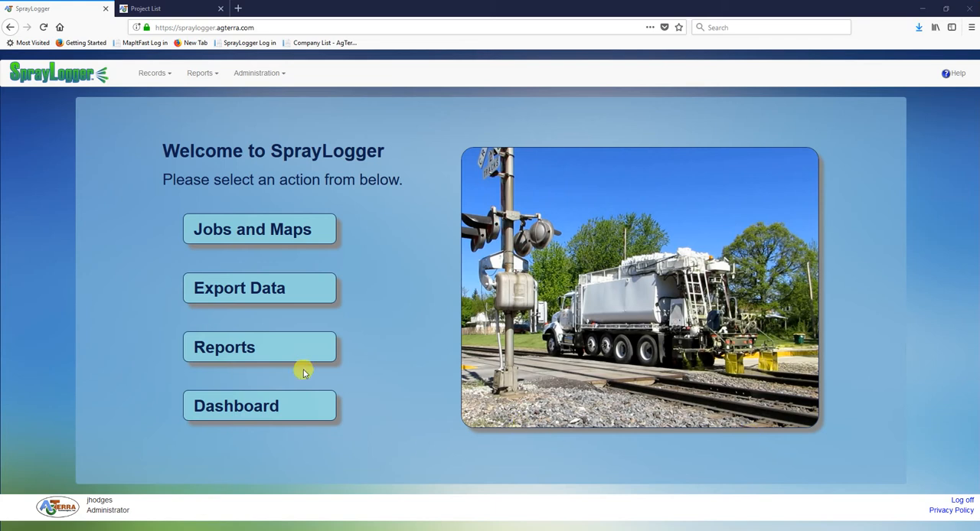
Open the Torrington job for editing and show its additional parameters
click(219, 231)
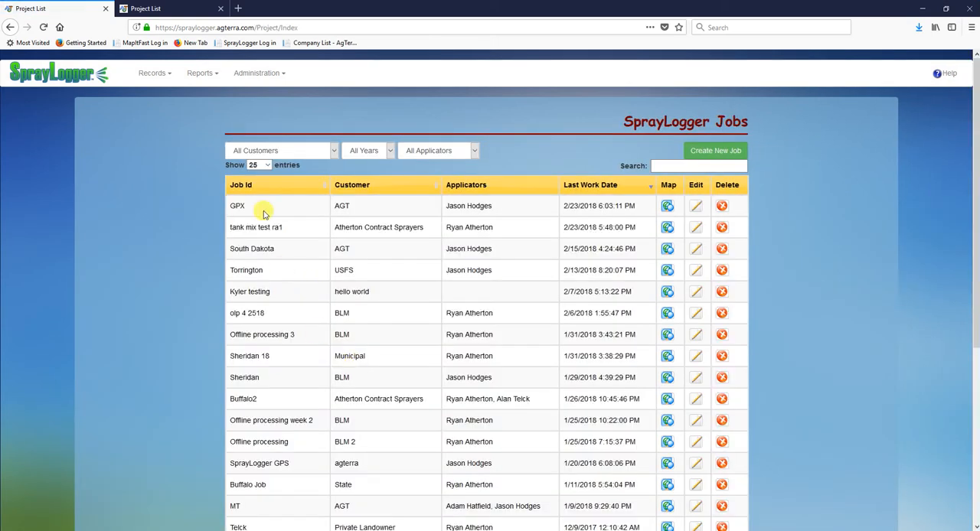
click(696, 273)
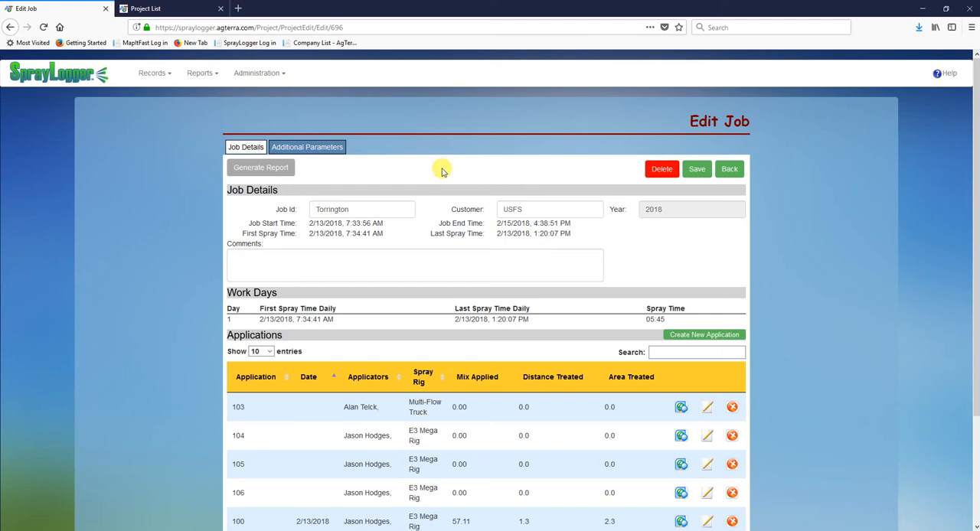
click(309, 146)
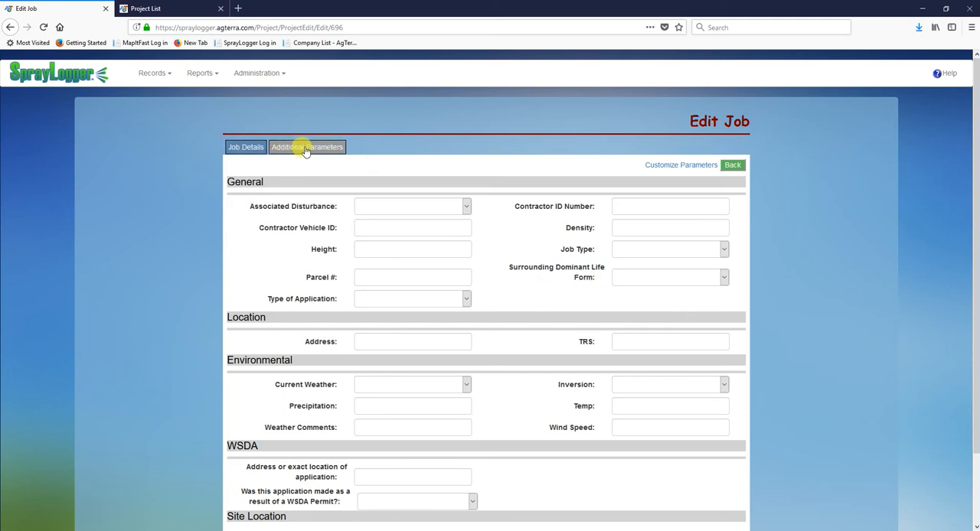
Set Associated Disturbance to Campground, Job Type to County and Surrounding Dominant Life Form to Forb, and enter the contractor vehicle ID
click(411, 208)
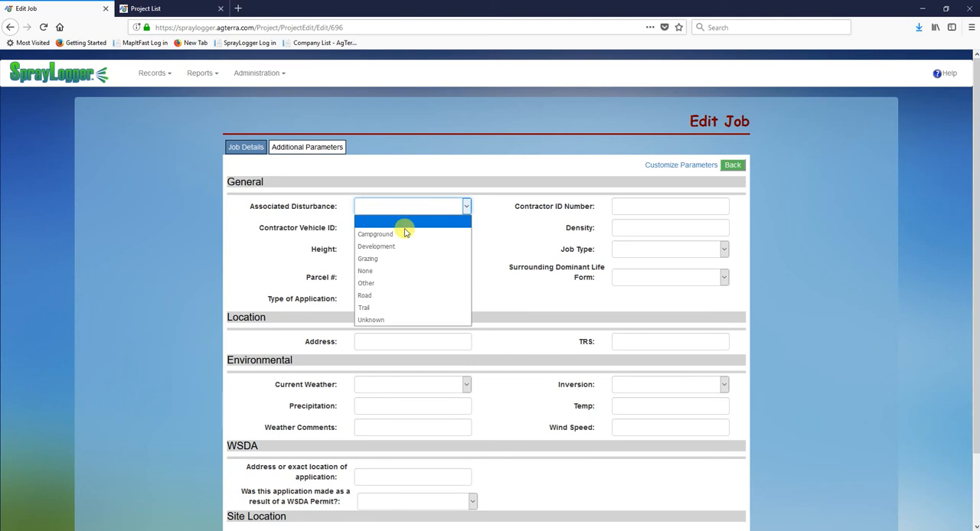
click(404, 232)
click(617, 208)
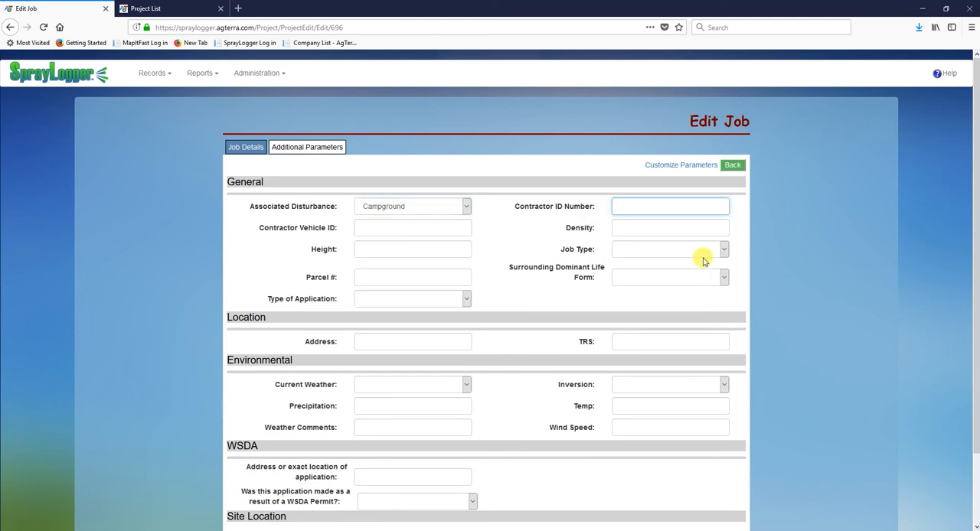
click(698, 249)
click(694, 279)
click(691, 277)
click(683, 304)
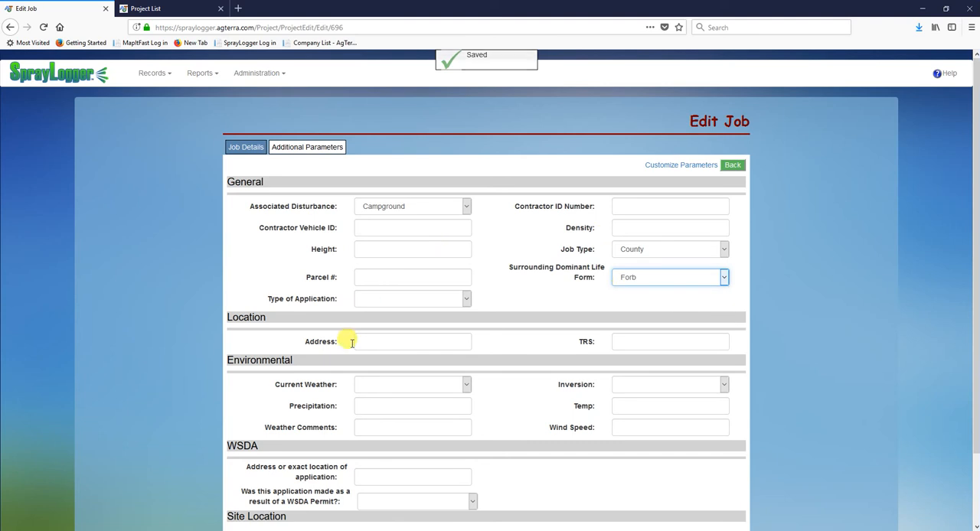
click(393, 224)
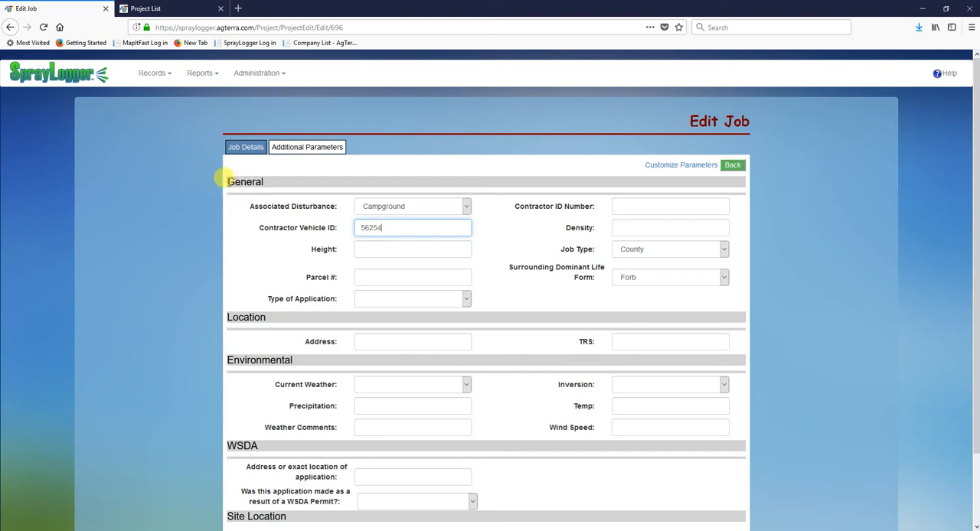
drag(224, 181, 279, 193)
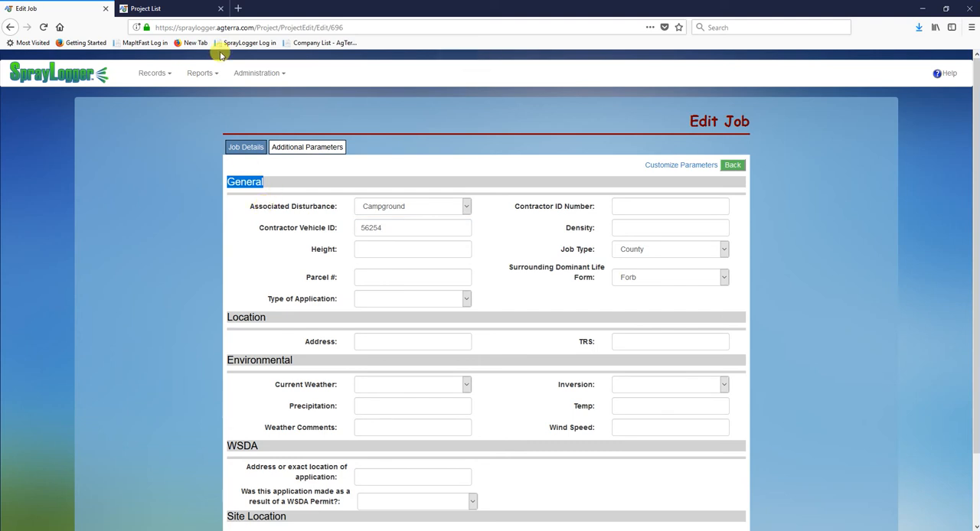
Switch to the second SprayLogger page and open the custom parameter sections there
click(184, 9)
click(68, 73)
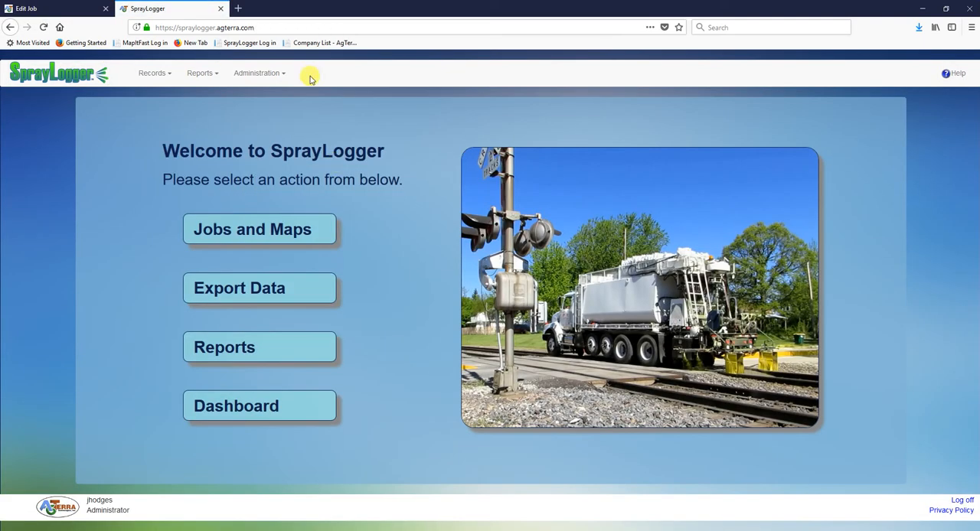
click(258, 72)
mouse_move(247, 198)
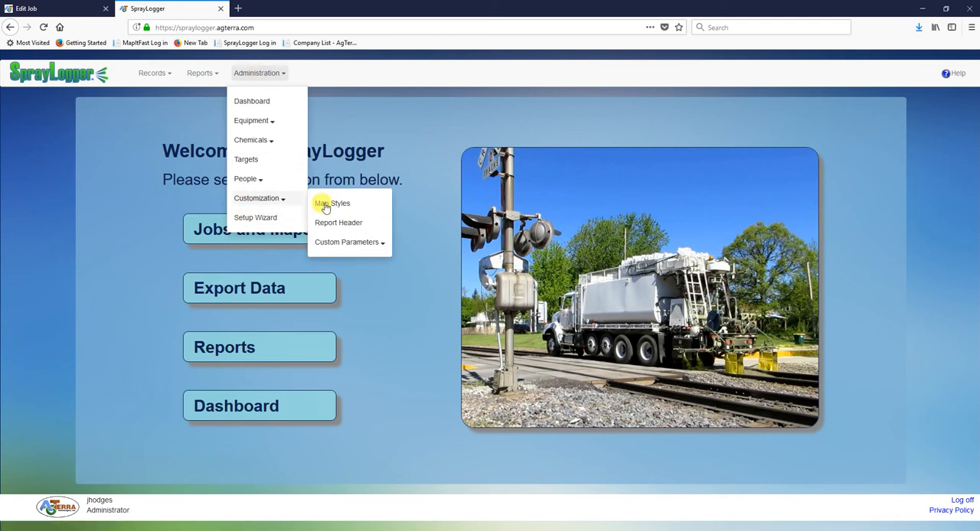
mouse_move(337, 243)
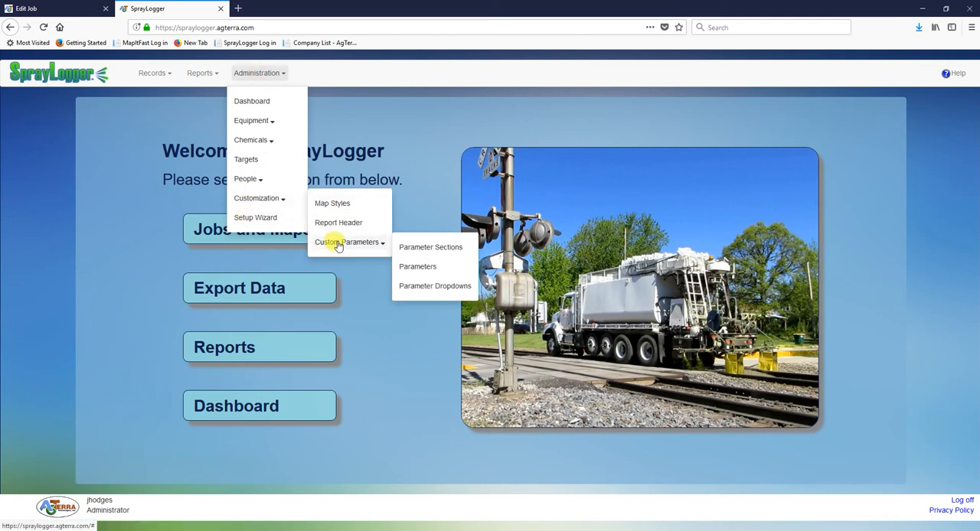
click(426, 251)
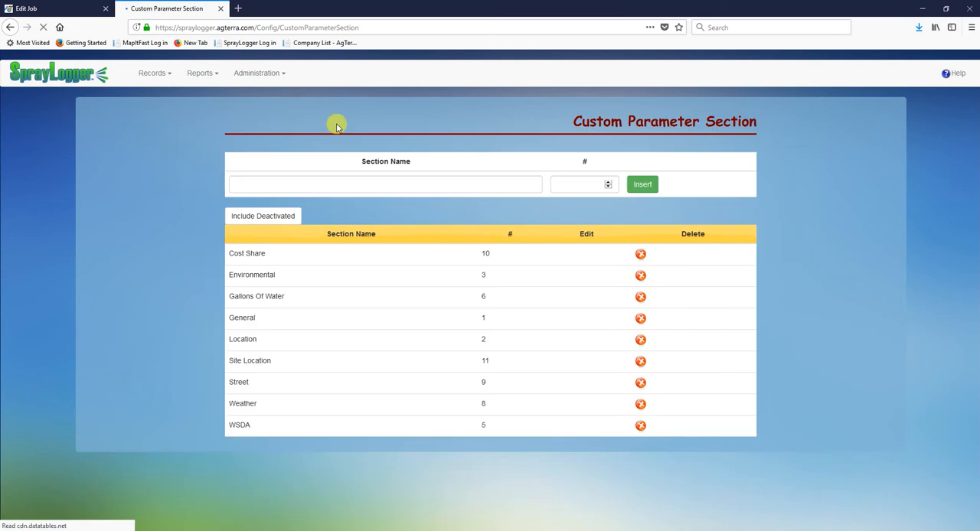
Compare the custom parameter section list and its new-section fields with the section headings on the Torrington job form
click(64, 9)
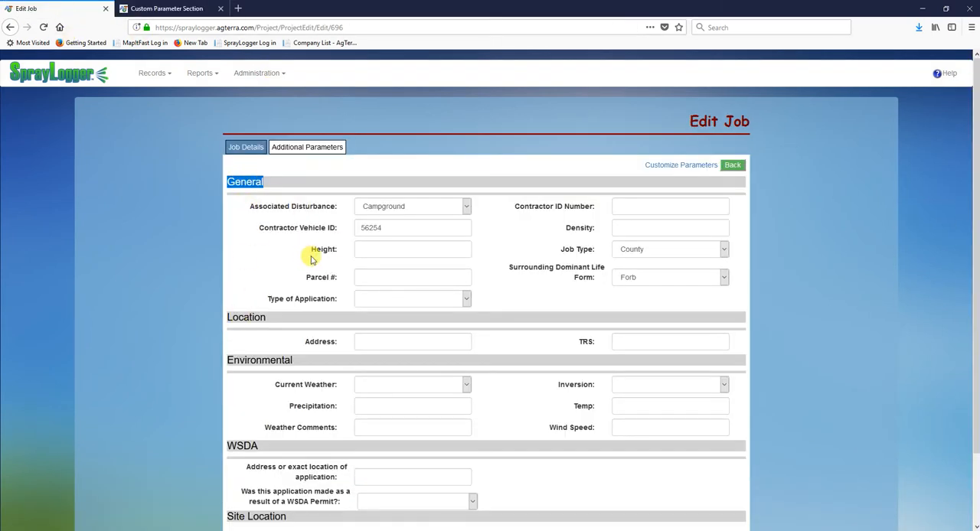
click(157, 9)
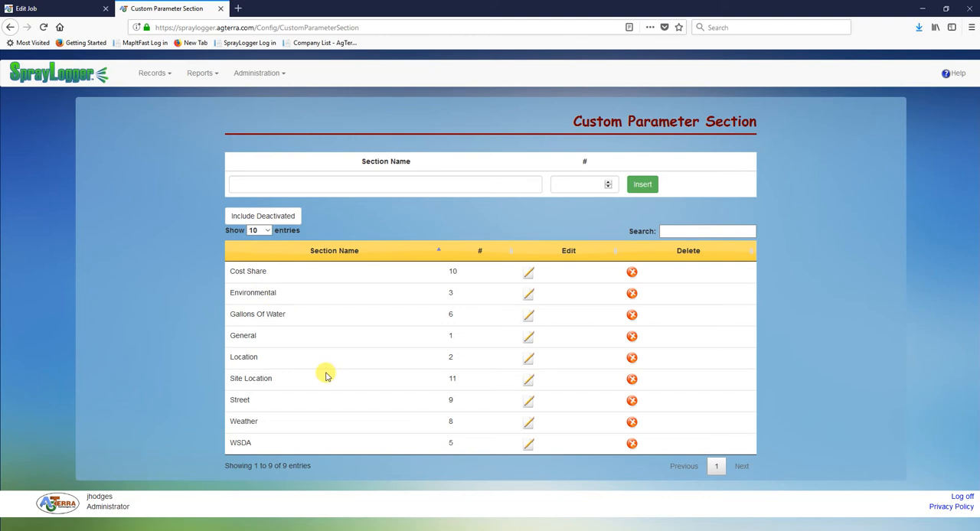
click(337, 182)
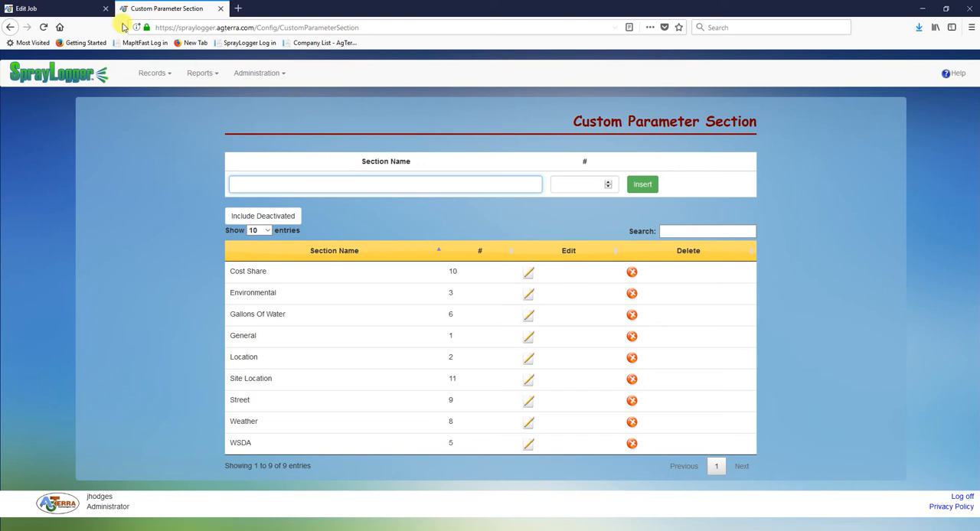
click(63, 8)
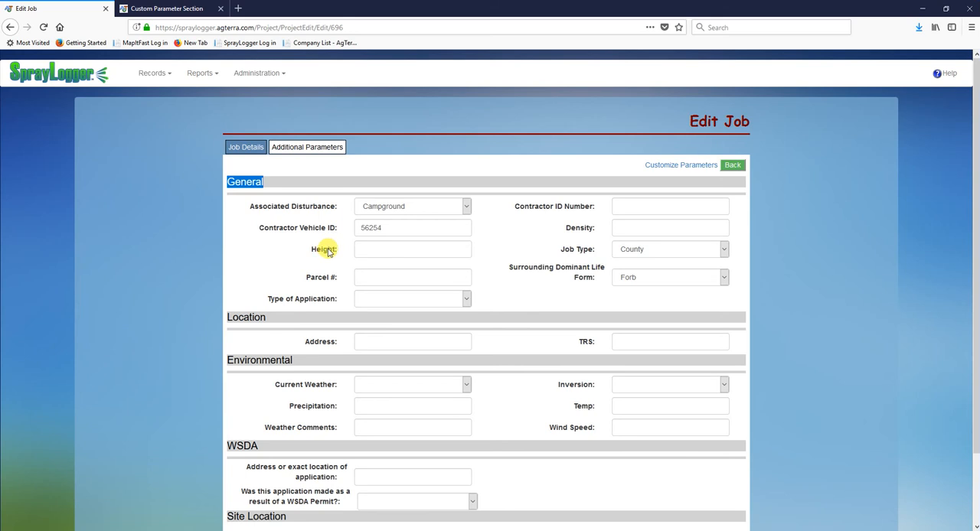
Return to the custom parameter sections page and open the list of custom parameters
click(184, 14)
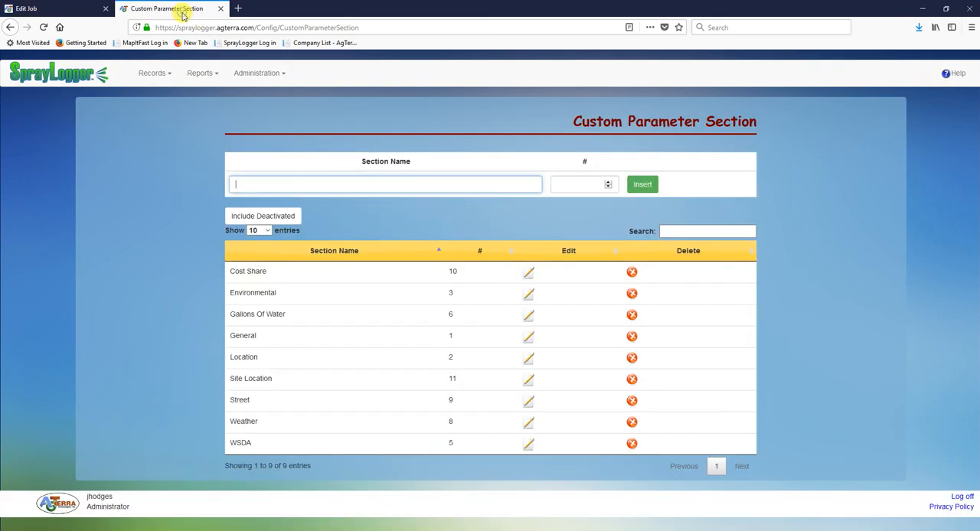
click(255, 73)
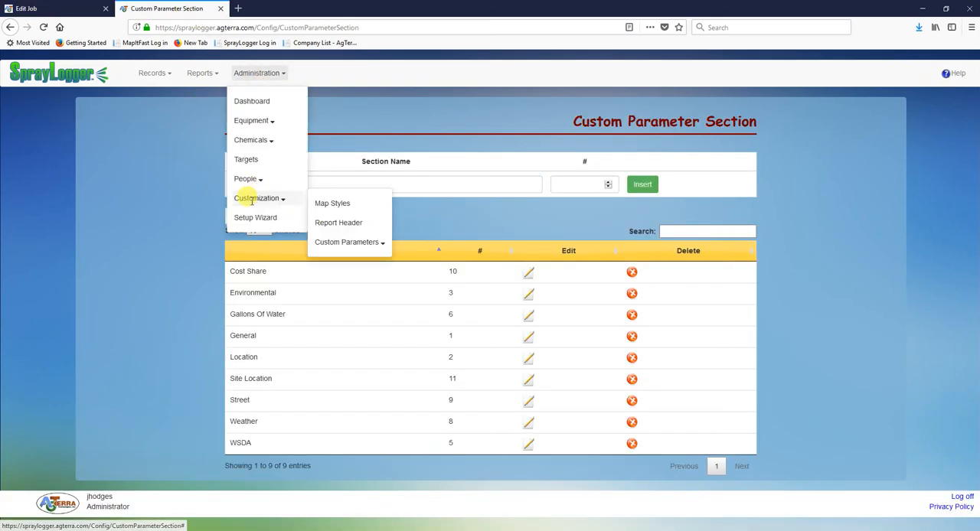
mouse_move(270, 193)
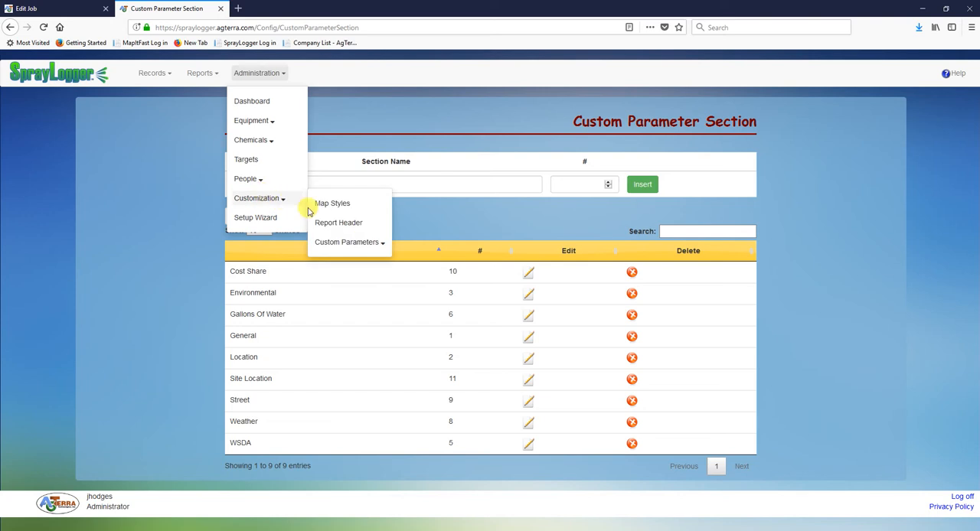
mouse_move(336, 245)
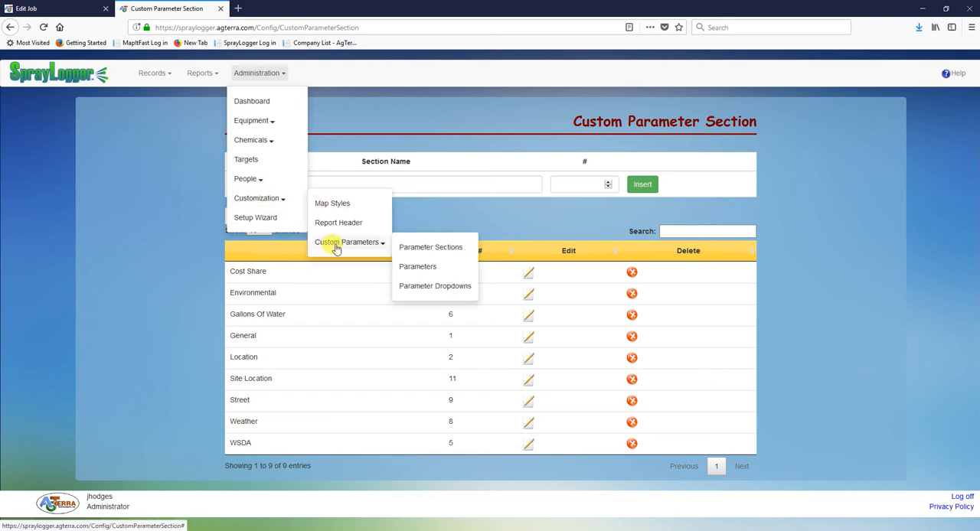
click(413, 268)
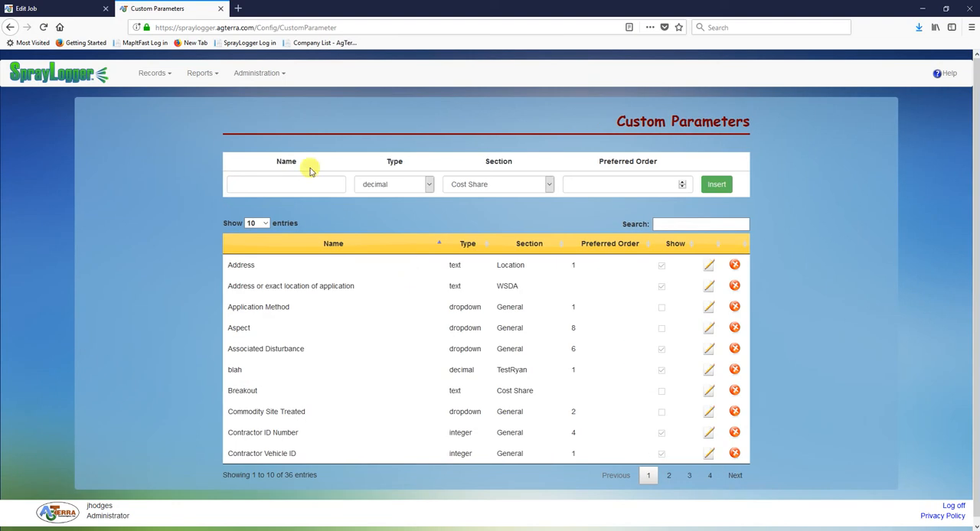
Examine the name, type, section and preferred order options available for inserting a new custom parameter
click(302, 182)
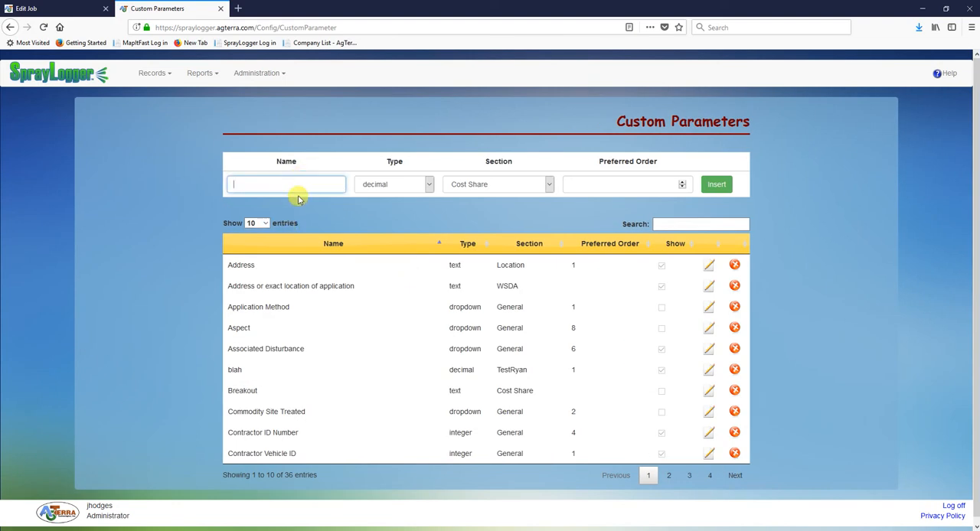
click(398, 186)
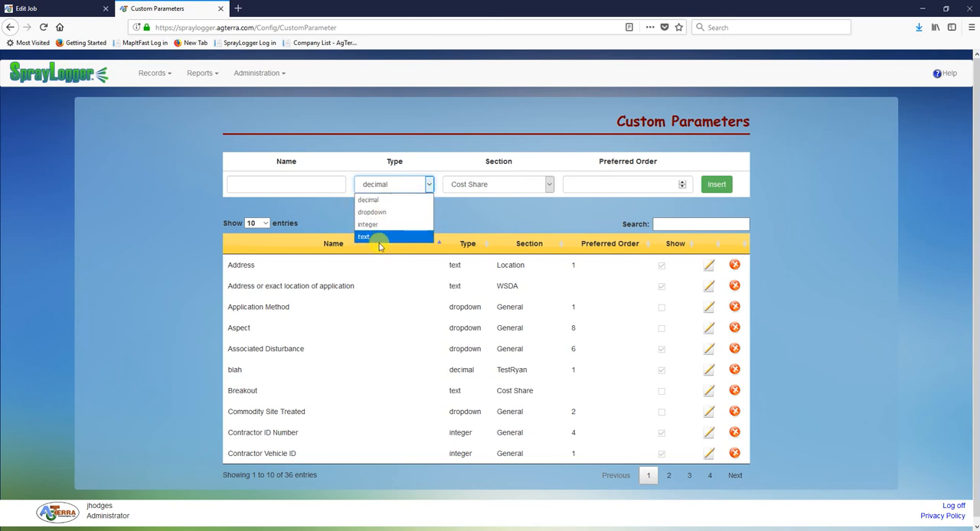
click(487, 186)
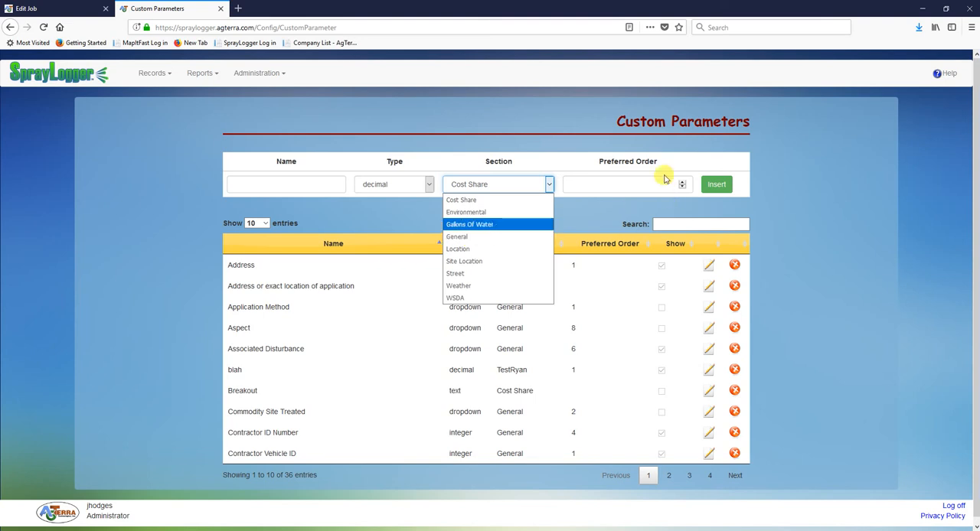
click(635, 185)
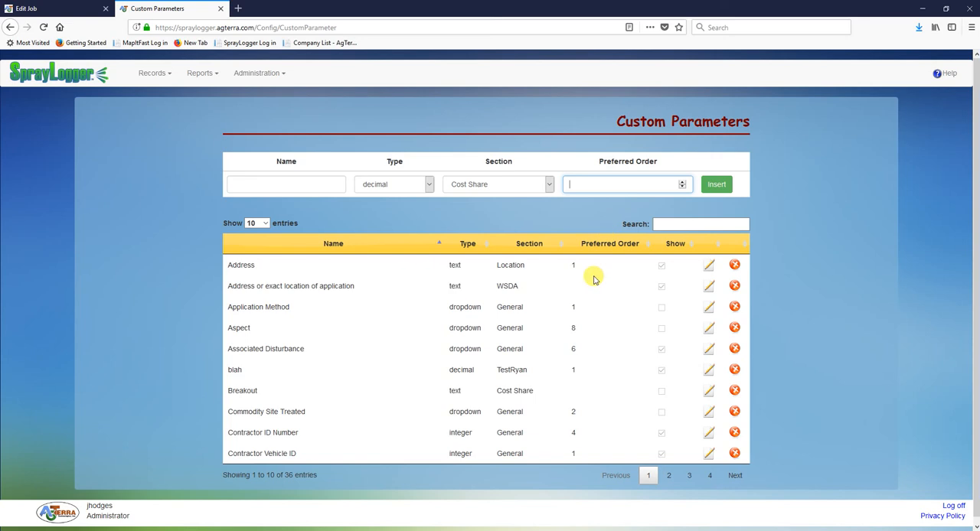
Edit the Address parameter, review its section choices, switch Show off and on again, and save it
click(708, 266)
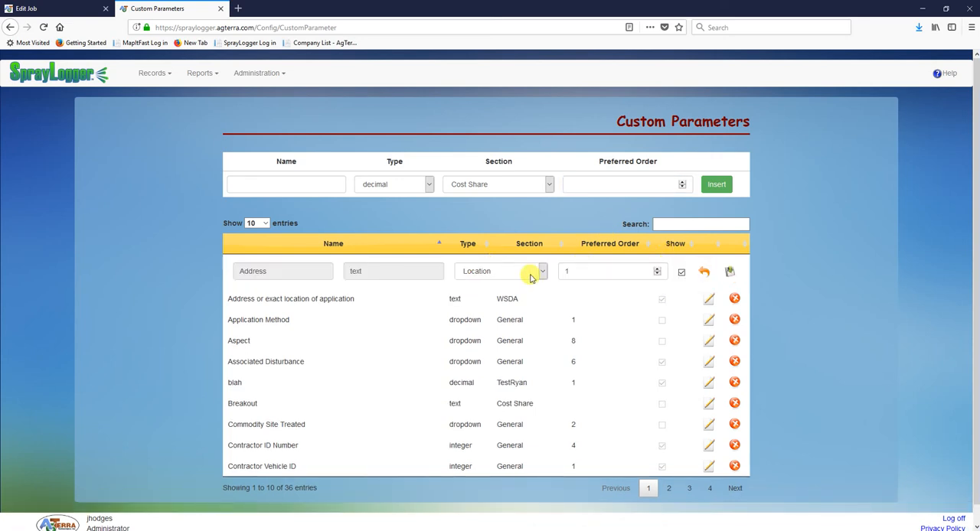
click(476, 272)
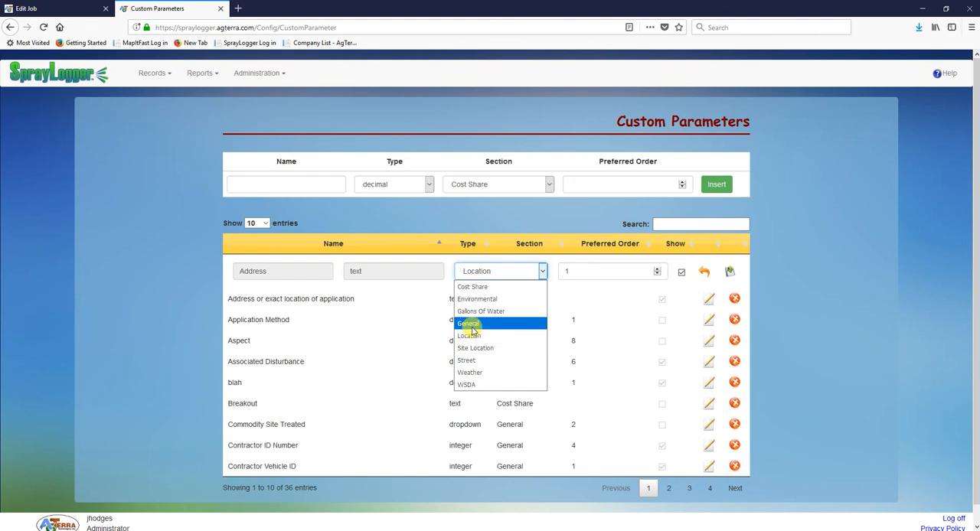
click(564, 213)
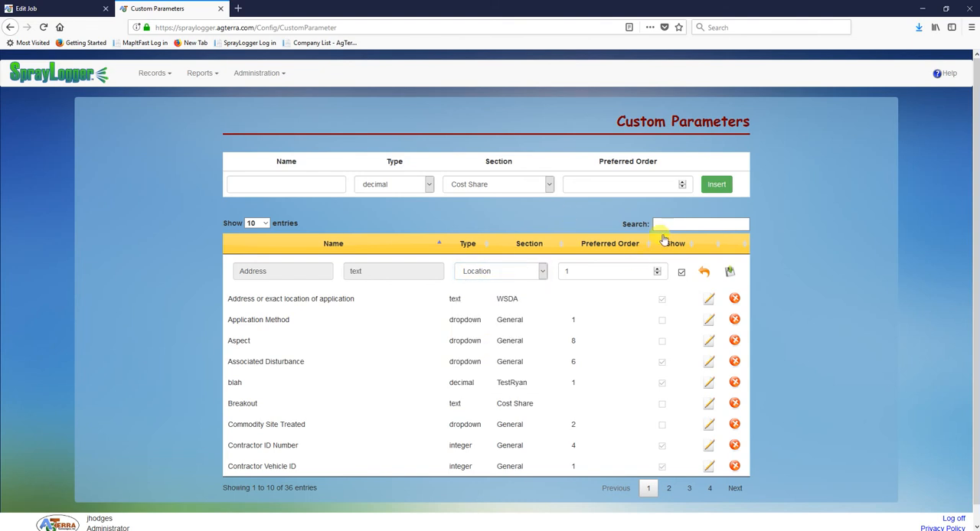
click(682, 273)
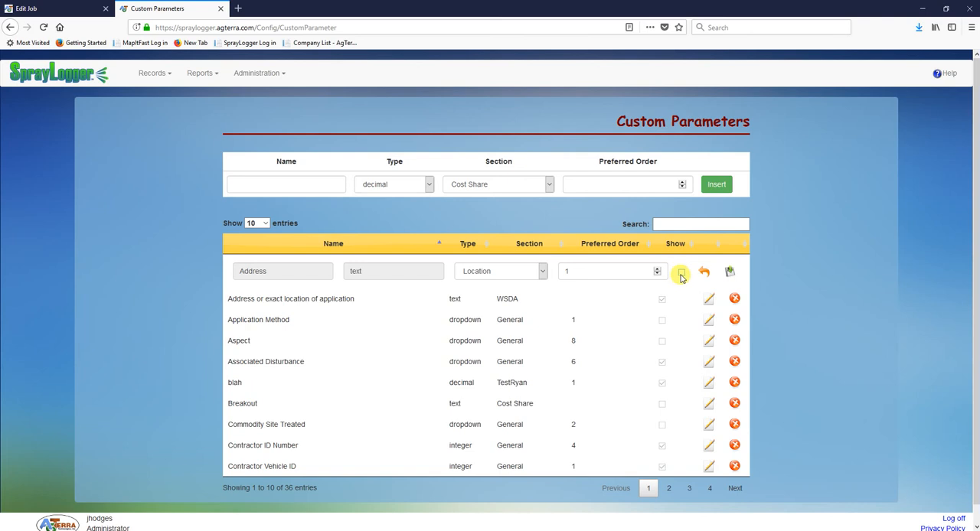
click(681, 274)
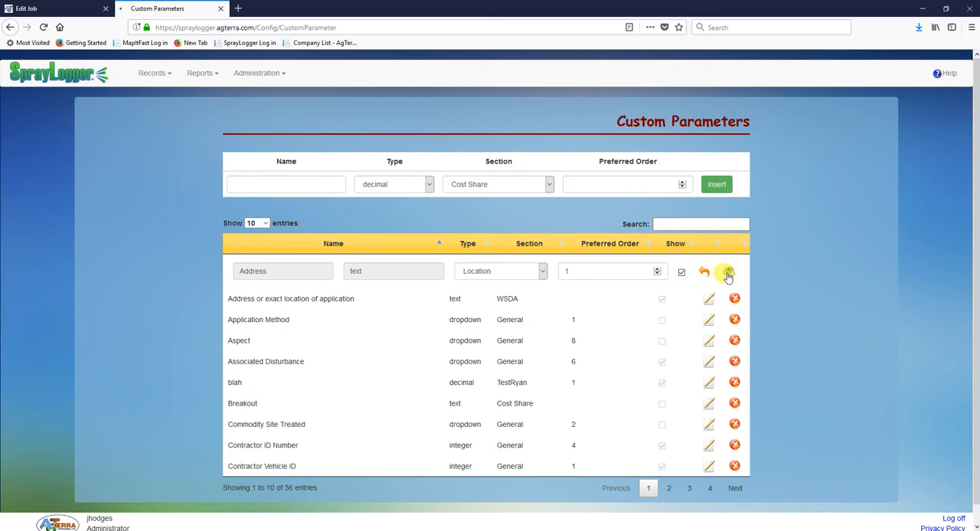
click(727, 273)
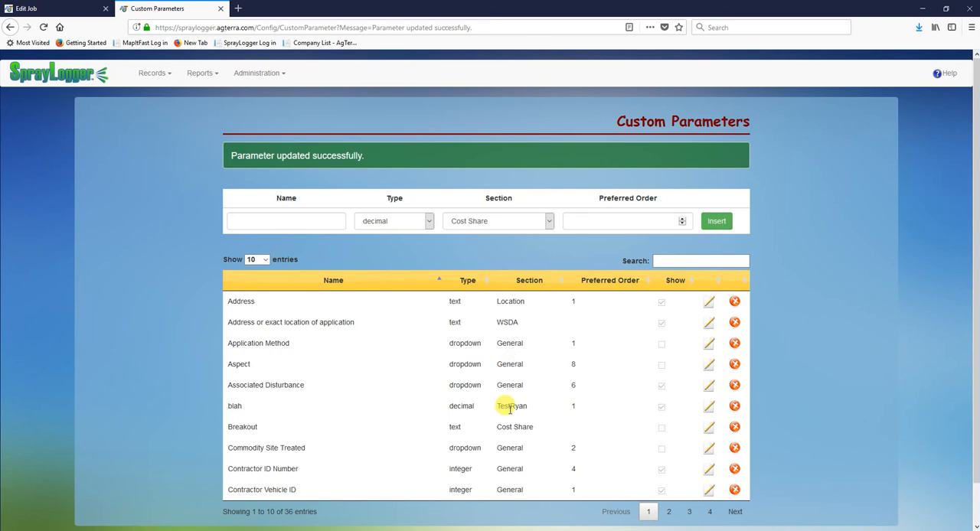
Examine the type choices for a new parameter and the Associated Disturbance options on the Torrington job form
click(430, 221)
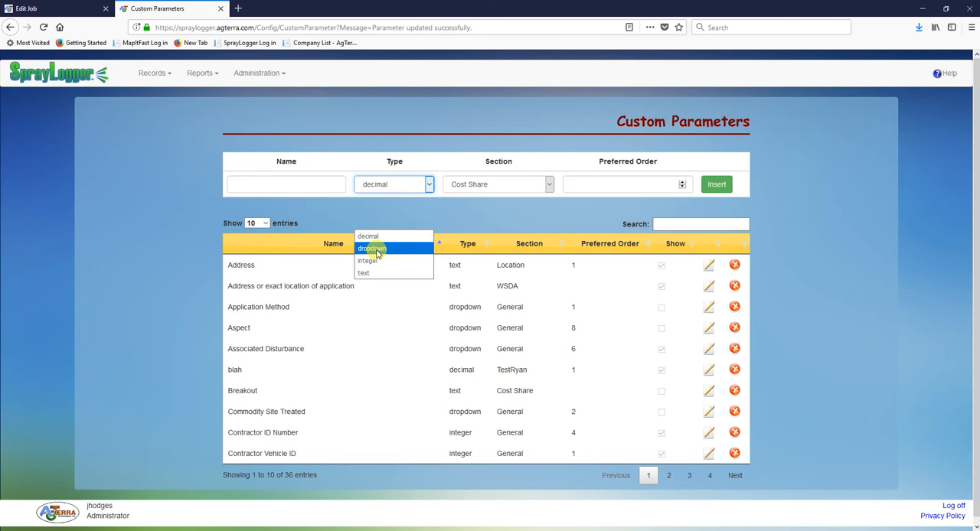
click(61, 8)
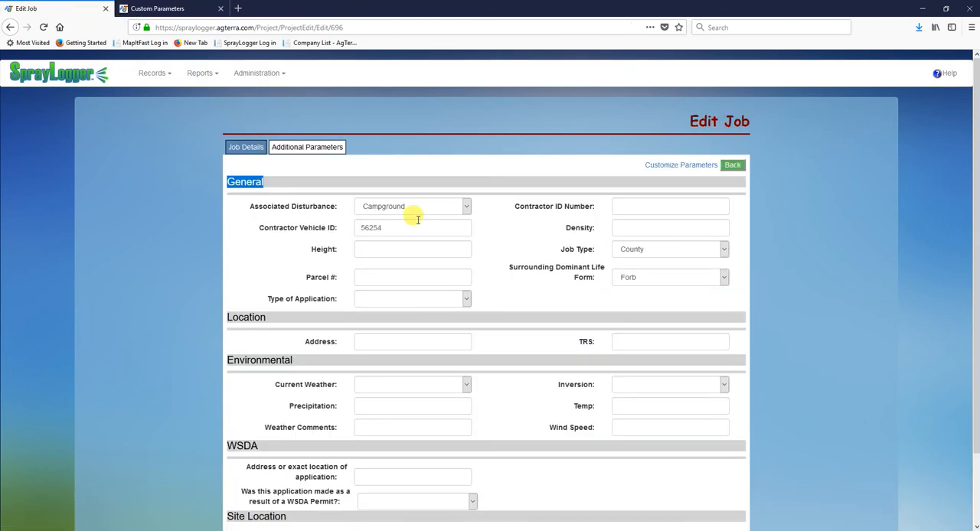
click(466, 206)
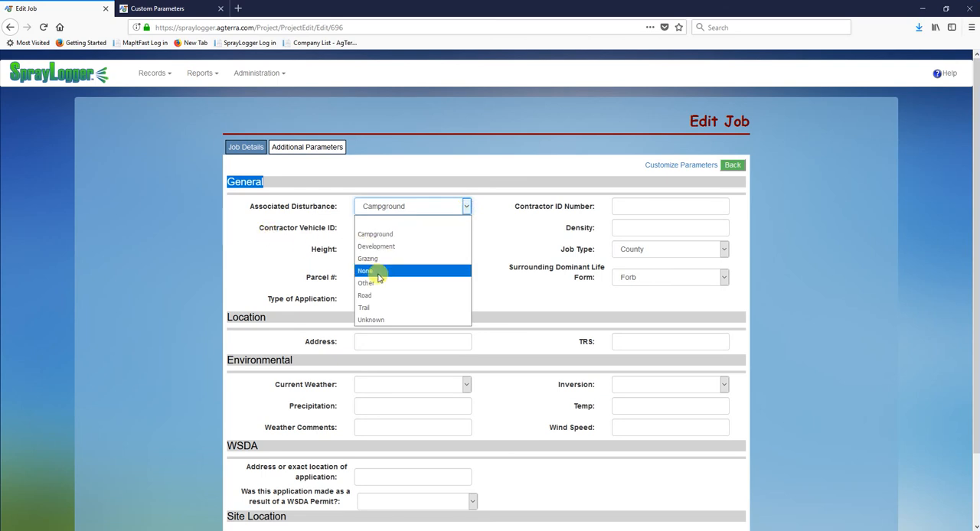
click(239, 212)
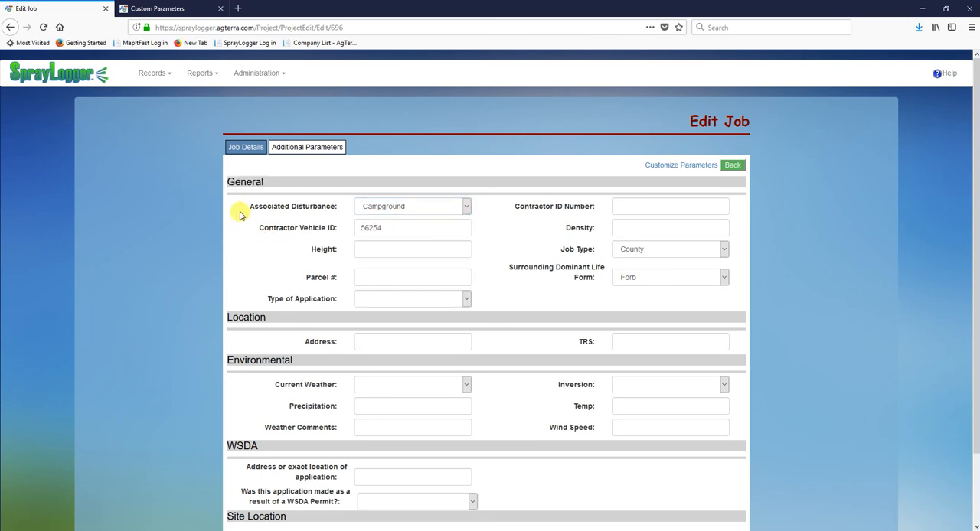
Return to the custom parameters page and open the management page for parameter dropdown items
click(138, 8)
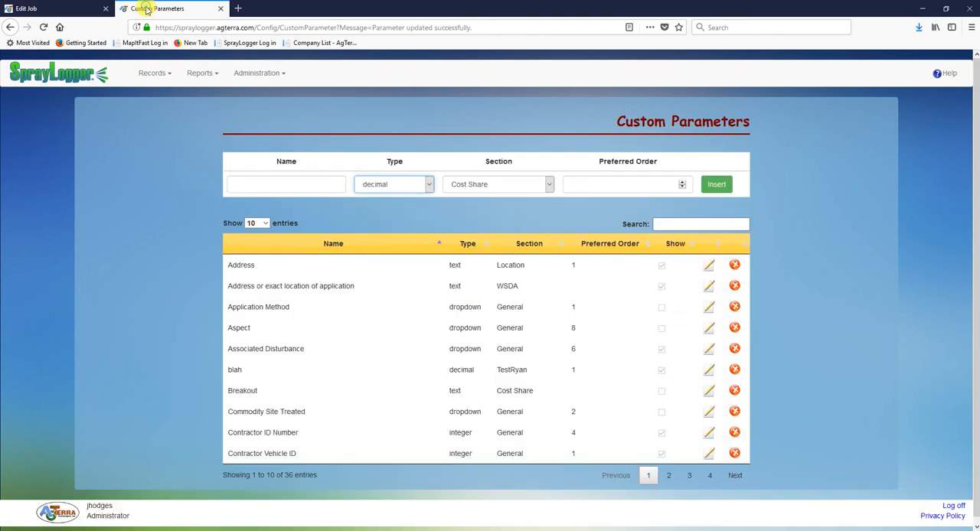
click(261, 74)
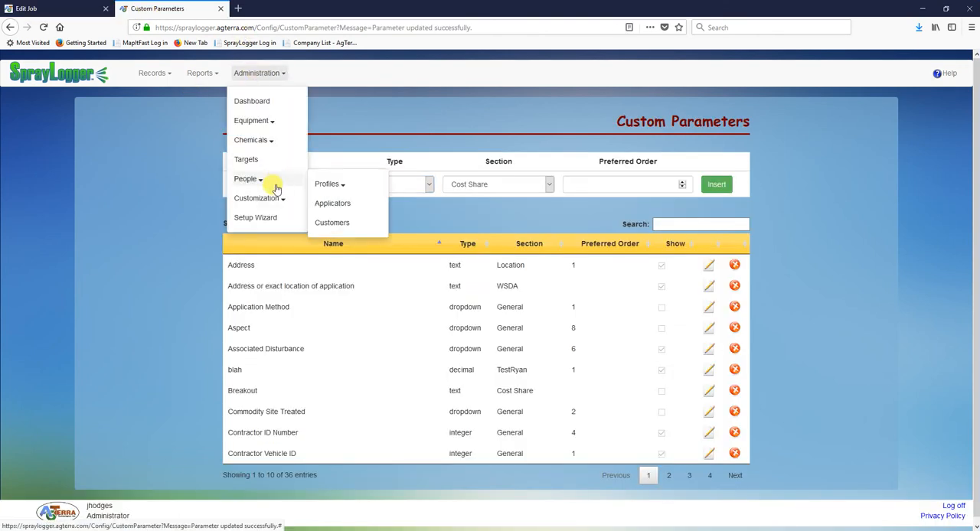
mouse_move(274, 195)
mouse_move(357, 243)
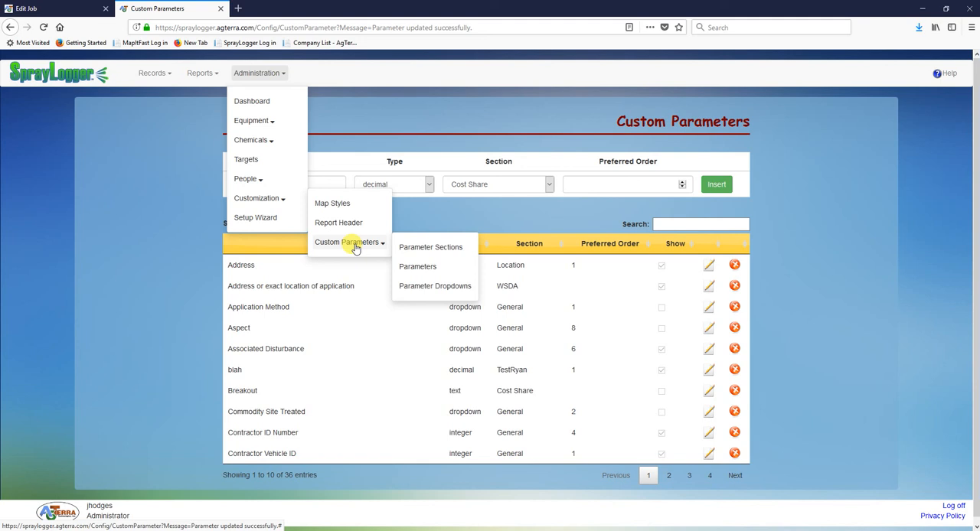
click(450, 290)
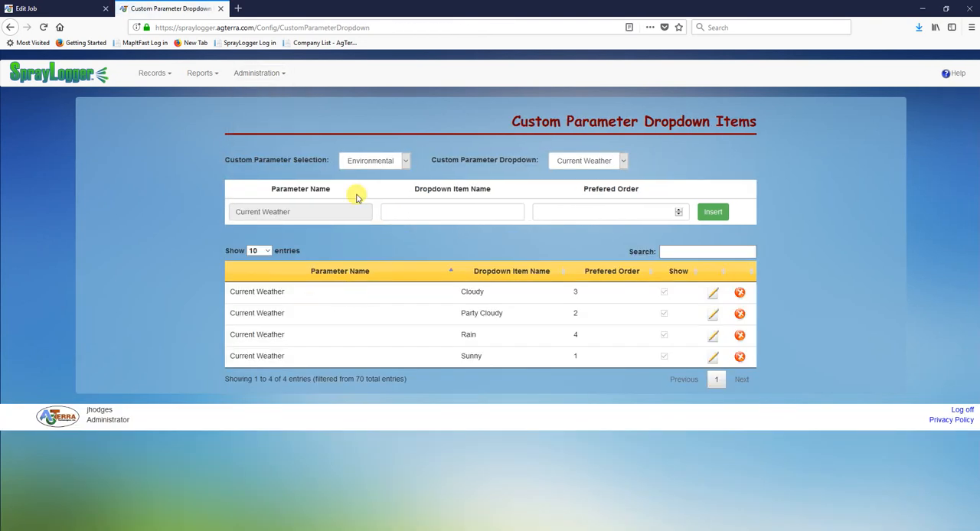
Select the General section and its Associated Disturbance dropdown to list that parameter's items
click(404, 166)
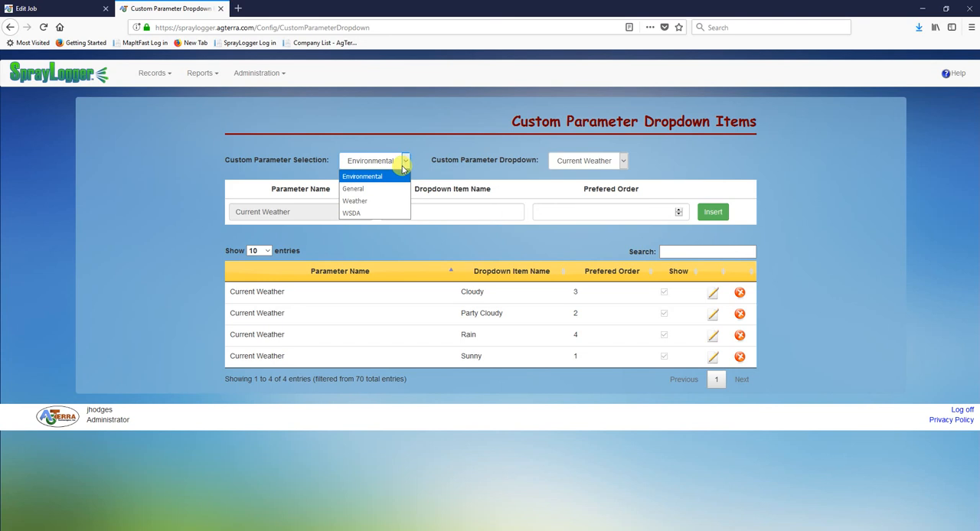
click(385, 190)
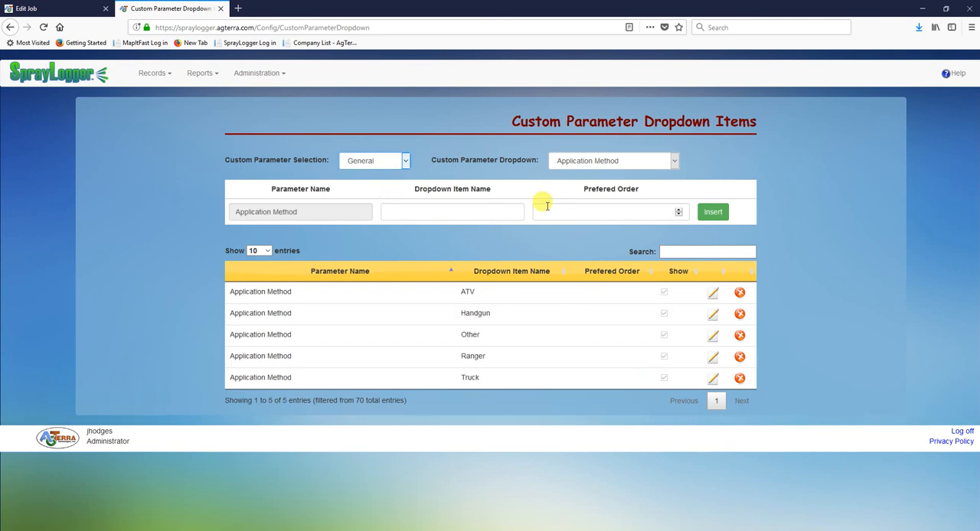
click(587, 165)
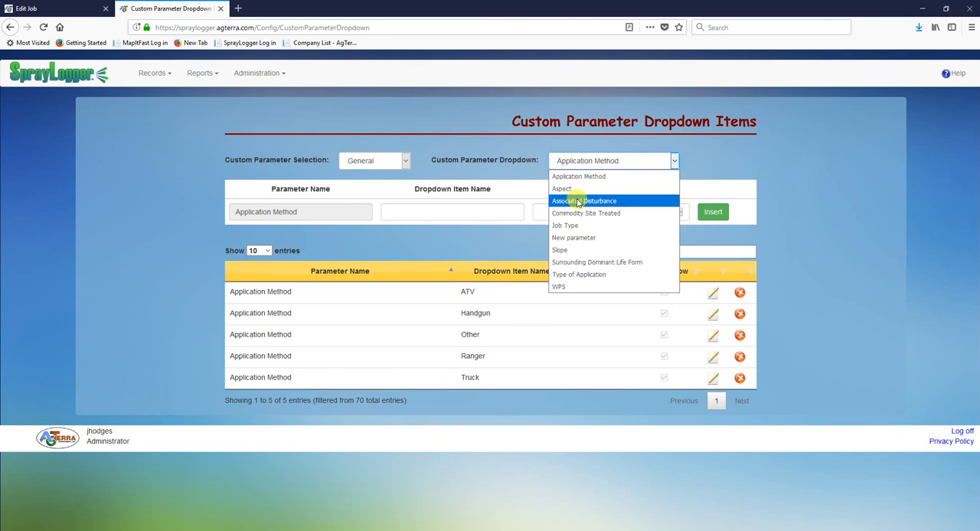
click(588, 202)
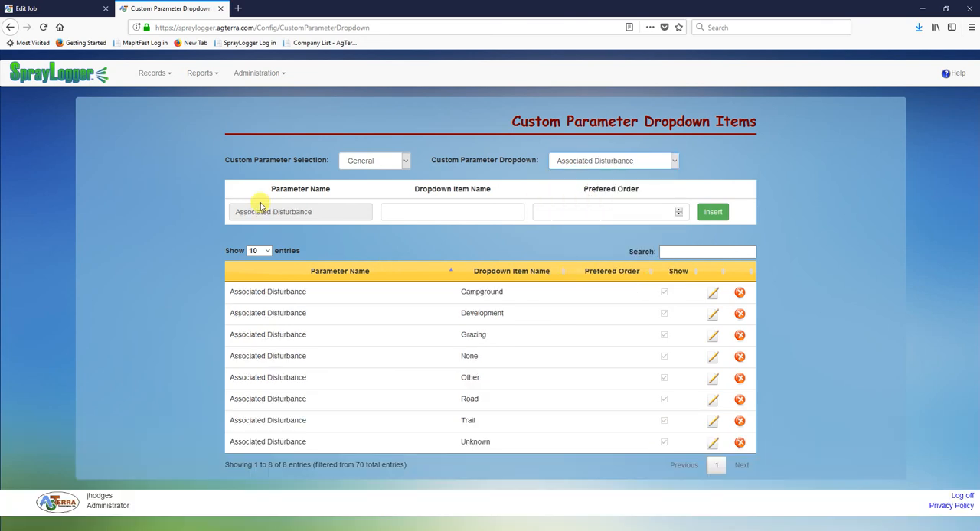
drag(322, 212, 220, 207)
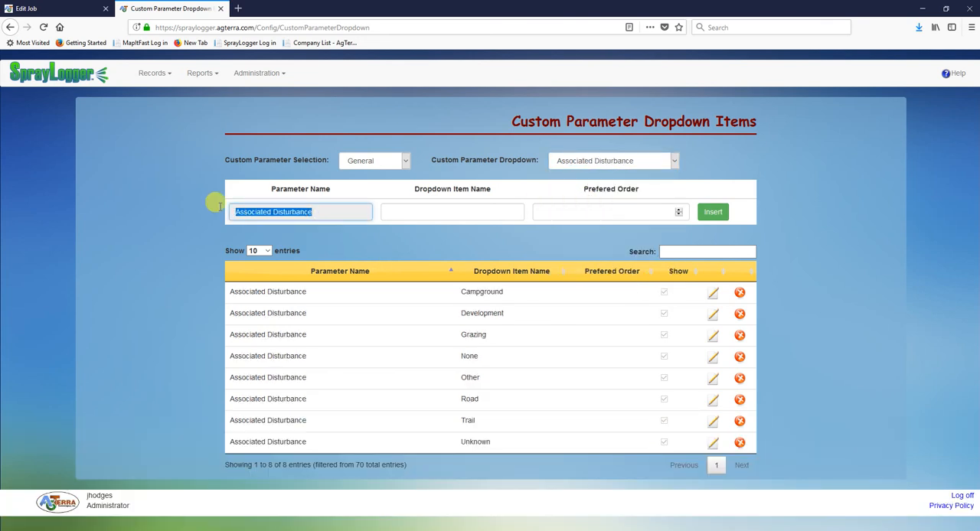
Insert a new Associated Disturbance dropdown item named Rail with preferred order 10
click(430, 212)
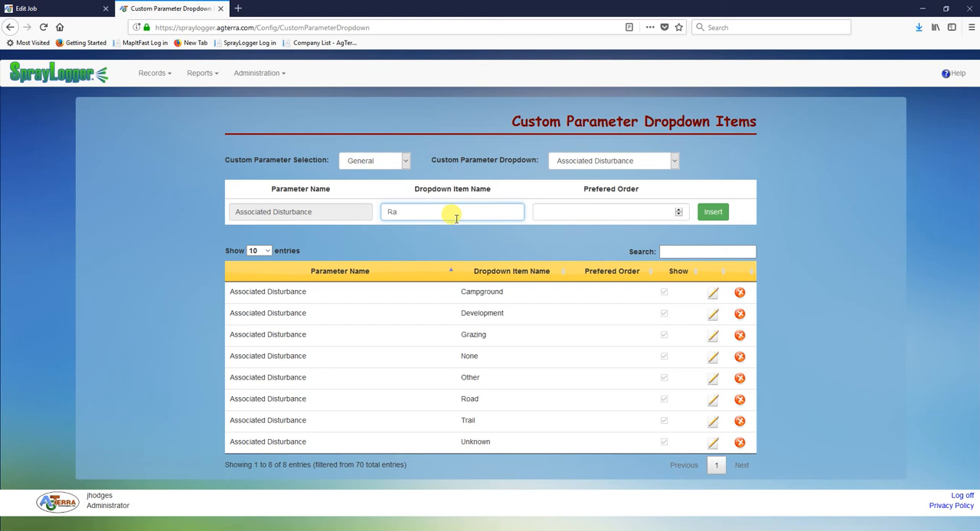
click(571, 211)
text(10)
click(714, 208)
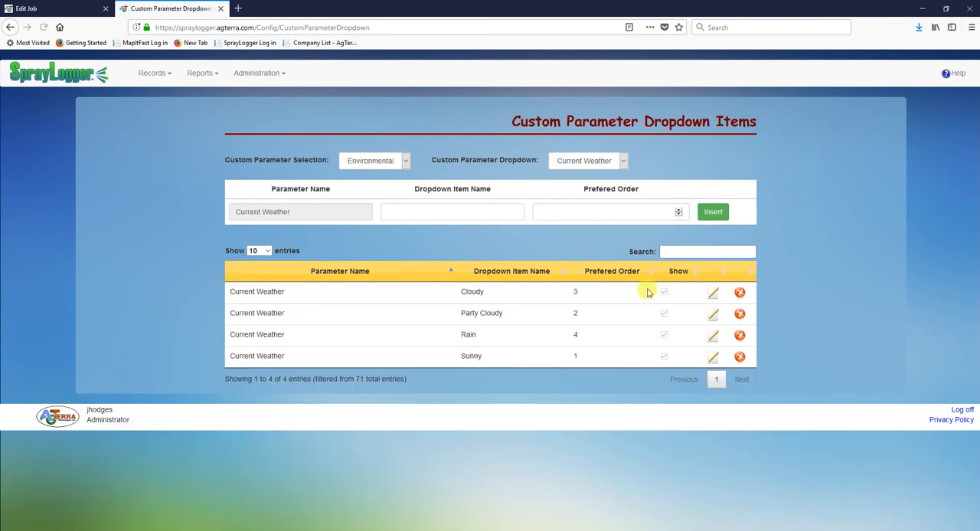
Review the section choices for dropdown items, and reload the job form to look for Rail among the Associated Disturbance options
click(401, 163)
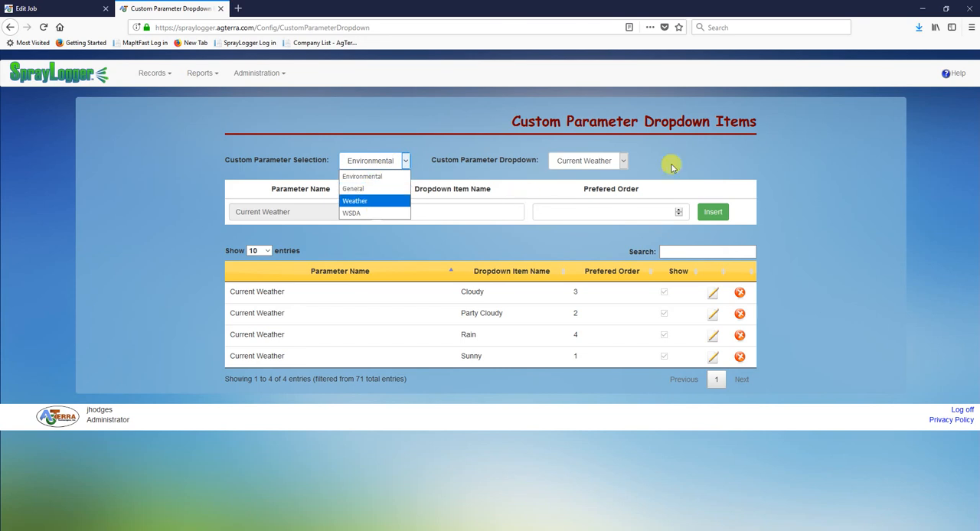
click(707, 175)
click(35, 9)
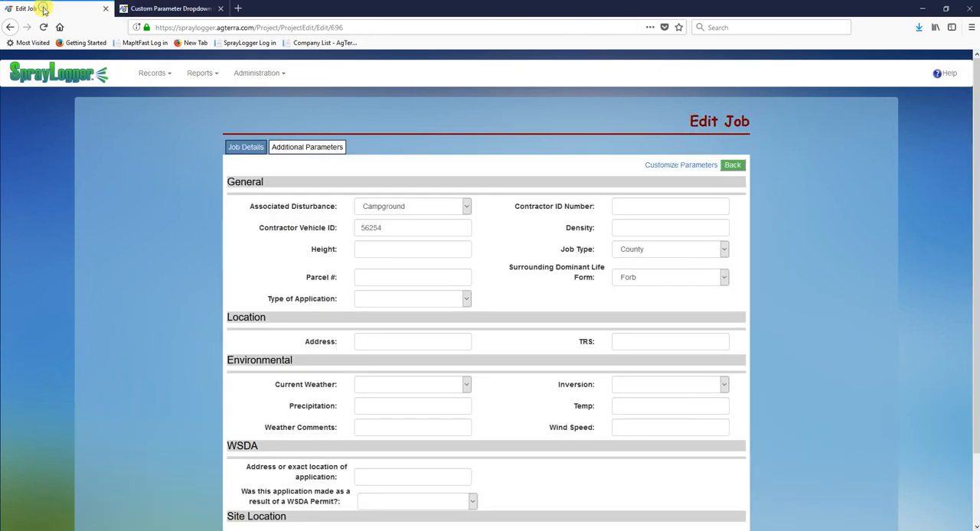
click(305, 25)
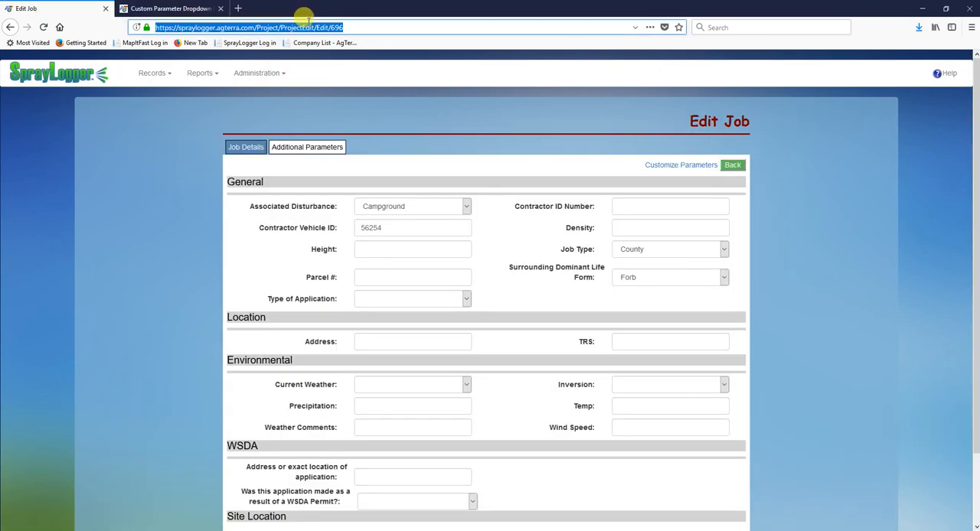
key(Return)
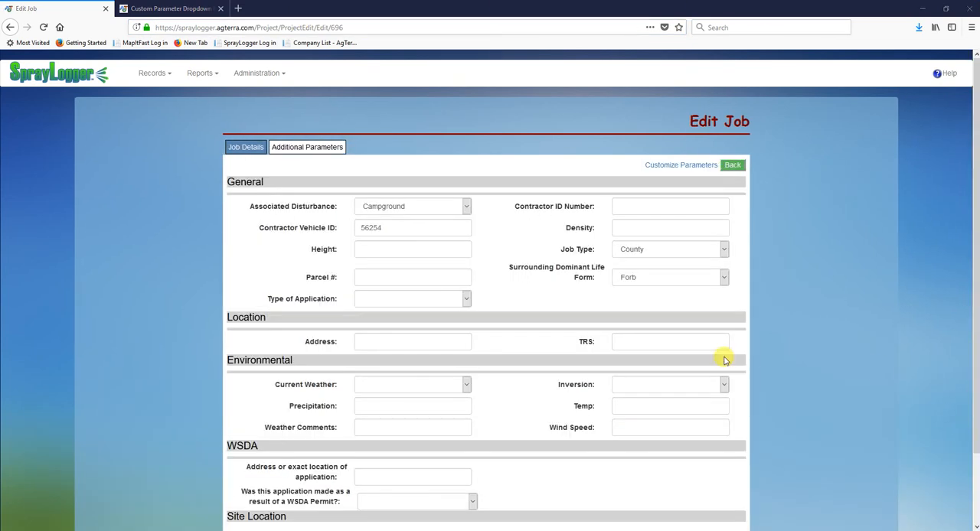
click(417, 208)
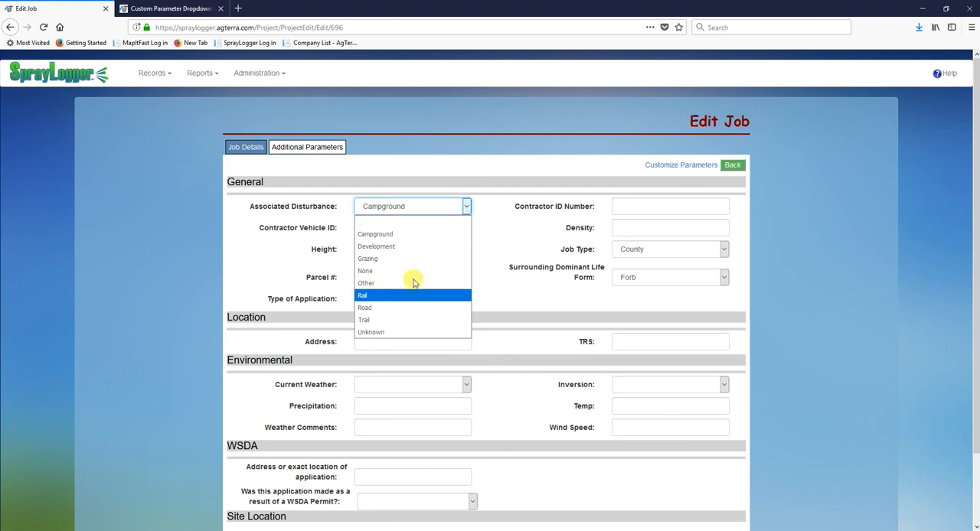
click(515, 215)
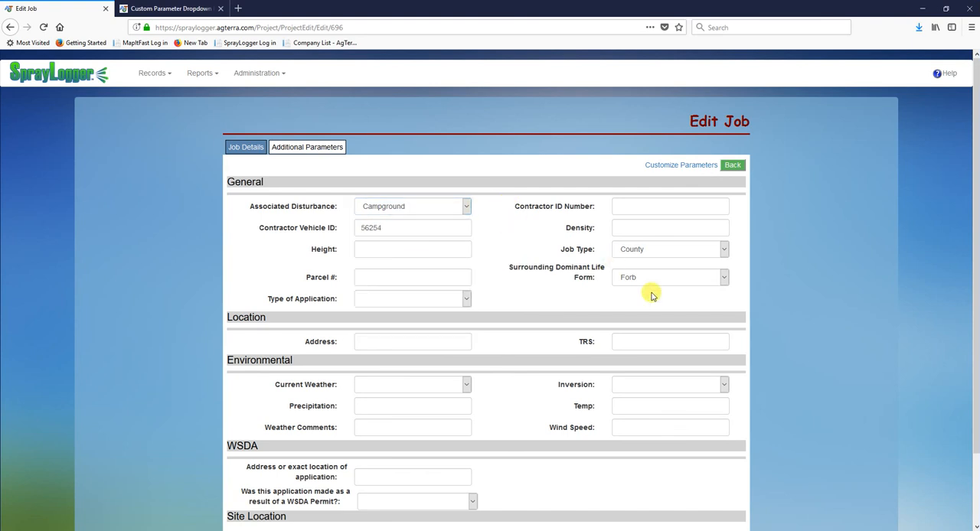